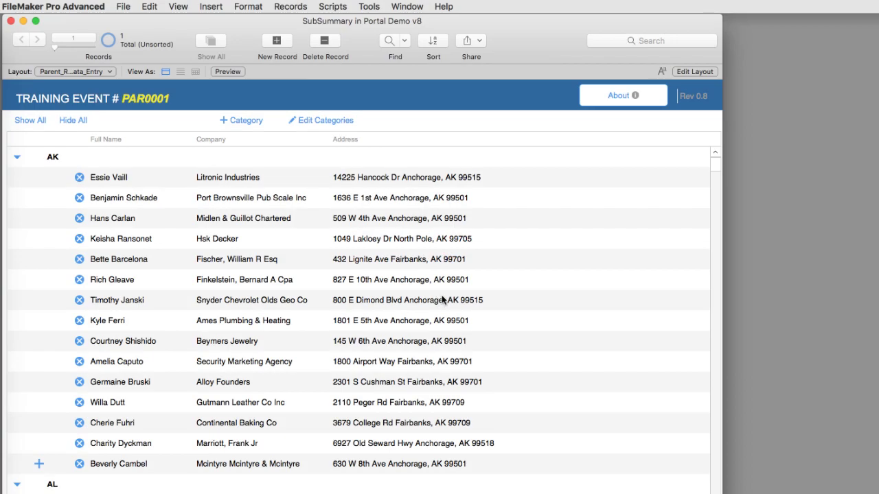
Step: Scroll down through the line-items portal to review its records
{"action": "scroll", "coordinate": [519, 287], "scroll_direction": "down", "scroll_amount": 5}
{"action": "scroll", "coordinate": [519, 282], "scroll_direction": "down", "scroll_amount": 5}
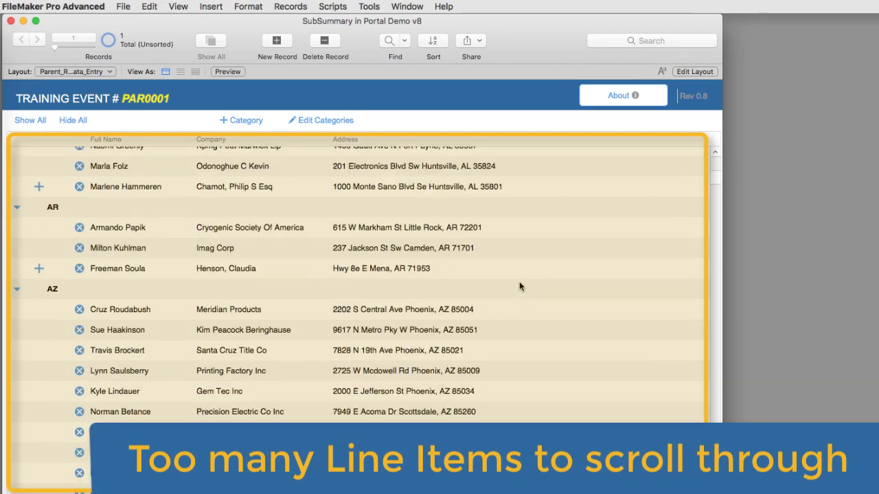
{"action": "scroll", "coordinate": [520, 282], "scroll_direction": "down", "scroll_amount": 5}
{"action": "scroll", "coordinate": [519, 282], "scroll_direction": "down", "scroll_amount": 5}
{"action": "scroll", "coordinate": [519, 283], "scroll_direction": "down", "scroll_amount": 3}
{"action": "scroll", "coordinate": [519, 286], "scroll_direction": "down", "scroll_amount": 5}
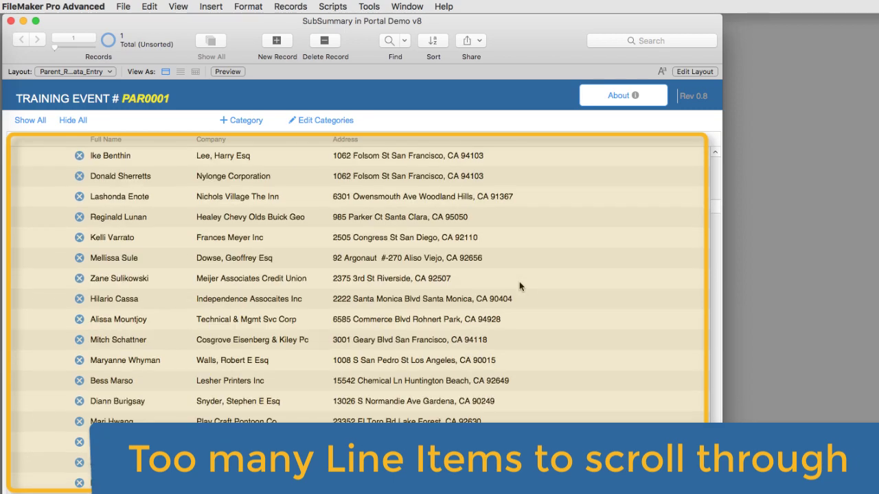
{"action": "scroll", "coordinate": [520, 286], "scroll_direction": "down", "scroll_amount": 5}
{"action": "scroll", "coordinate": [519, 286], "scroll_direction": "down", "scroll_amount": 5}
{"action": "scroll", "coordinate": [519, 286], "scroll_direction": "down", "scroll_amount": 5}
{"action": "scroll", "coordinate": [519, 287], "scroll_direction": "down", "scroll_amount": 5}
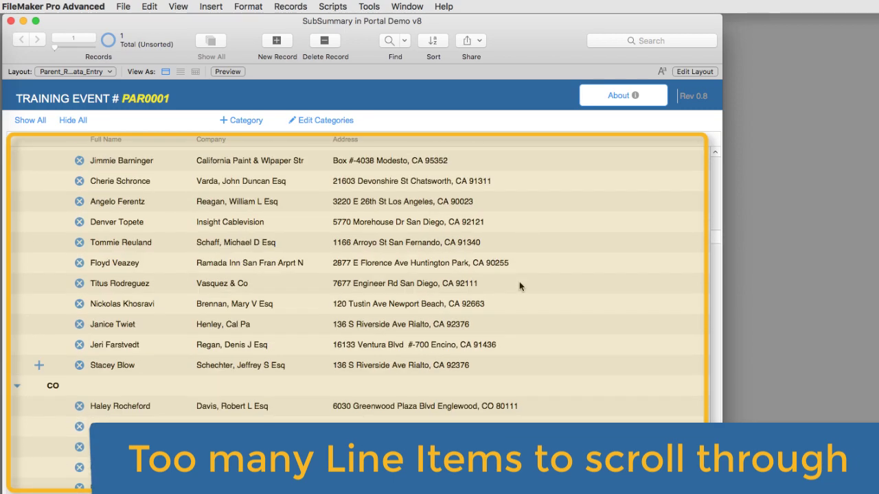
{"action": "scroll", "coordinate": [519, 286], "scroll_direction": "down", "scroll_amount": 5}
{"action": "scroll", "coordinate": [519, 286], "scroll_direction": "down", "scroll_amount": 5}
{"action": "scroll", "coordinate": [519, 286], "scroll_direction": "down", "scroll_amount": 5}
{"action": "scroll", "coordinate": [520, 286], "scroll_direction": "down", "scroll_amount": 5}
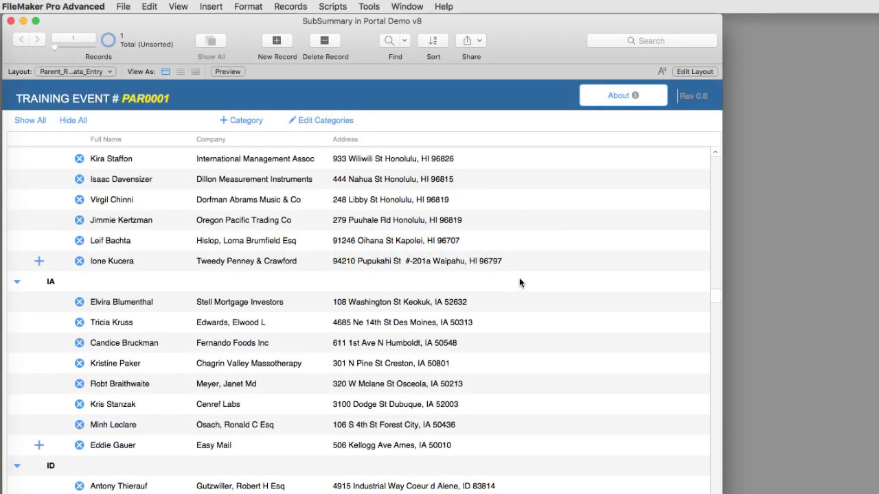
Step: In Layout mode, review the portal's sort by State custom order, then flag_header, leaving it unchanged
{"action": "key", "text": "super+l"}
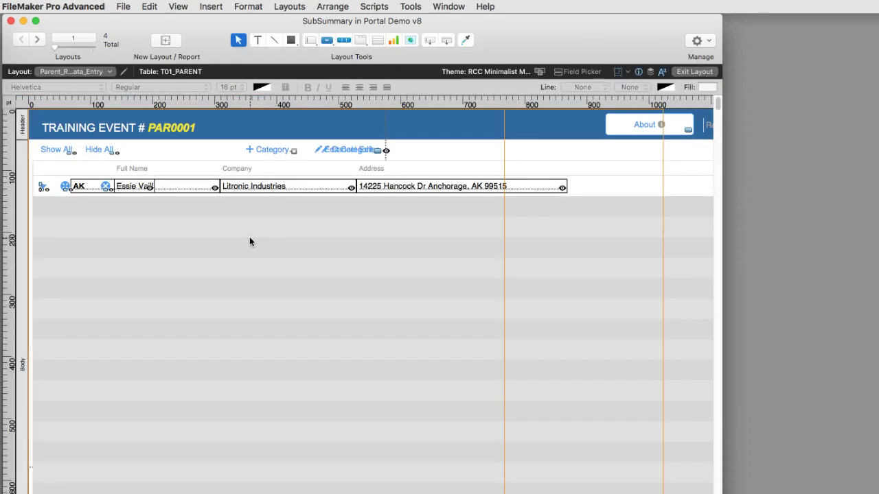
{"action": "right_click", "coordinate": [250, 238]}
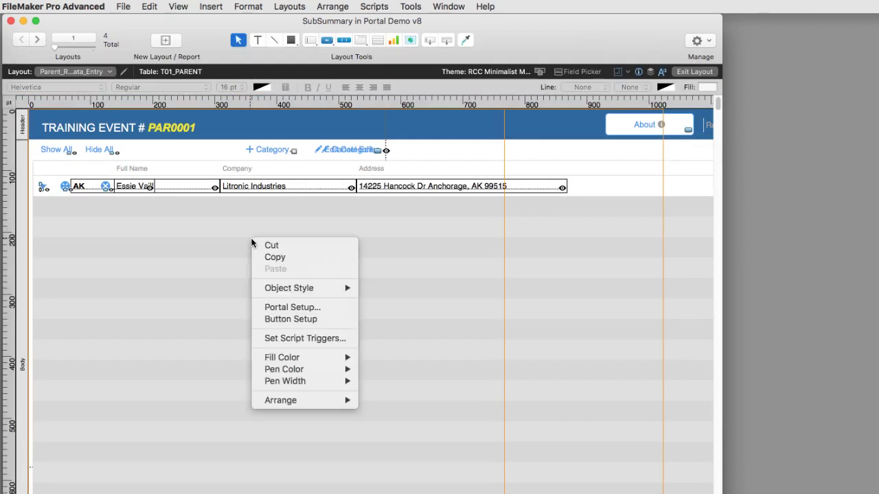
{"action": "left_click", "coordinate": [296, 311]}
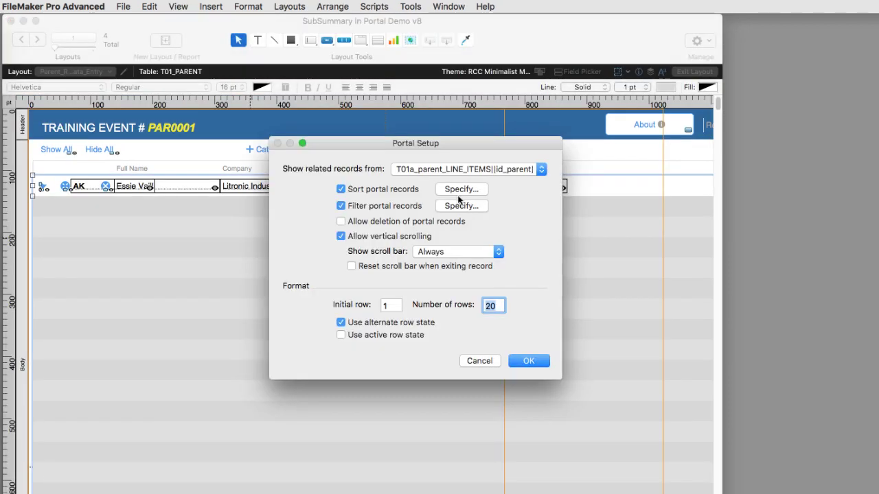
{"action": "left_click", "coordinate": [460, 191]}
{"action": "left_click", "coordinate": [598, 172]}
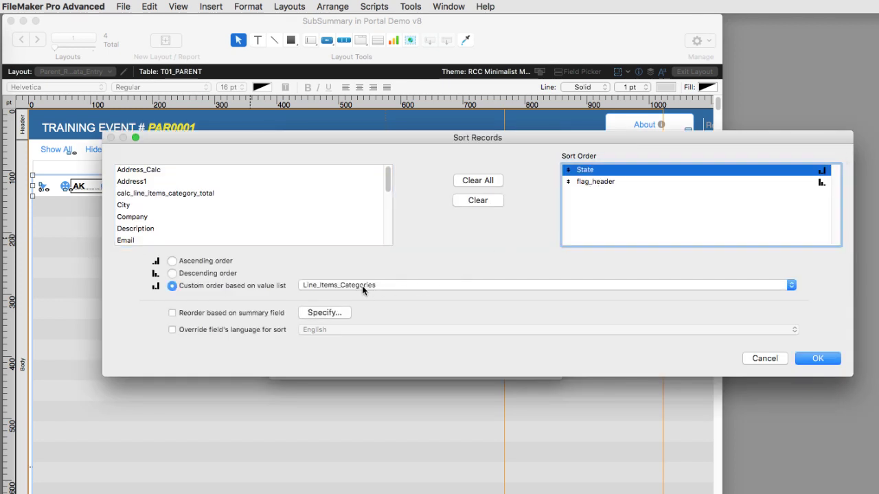
{"action": "left_click", "coordinate": [763, 358]}
{"action": "left_click", "coordinate": [525, 361]}
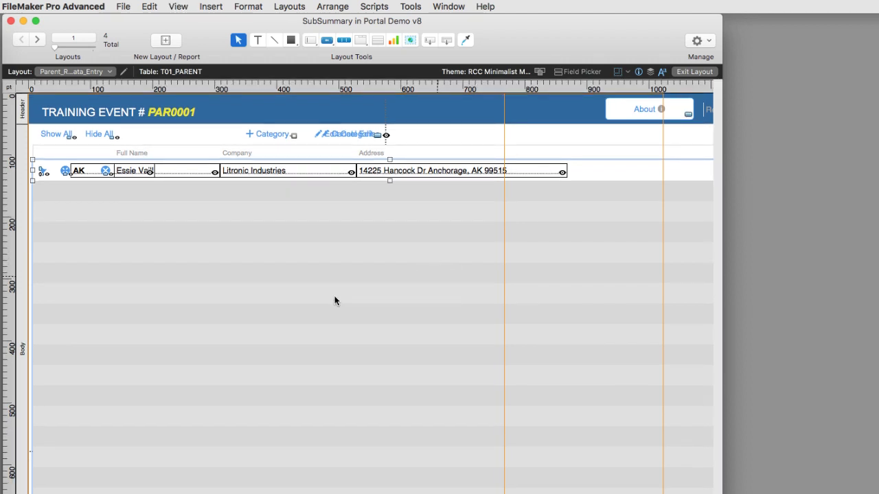
Step: Back in Browse mode, collapse the AL state group, then collapse and re-expand AR
{"action": "key", "text": "super+b"}
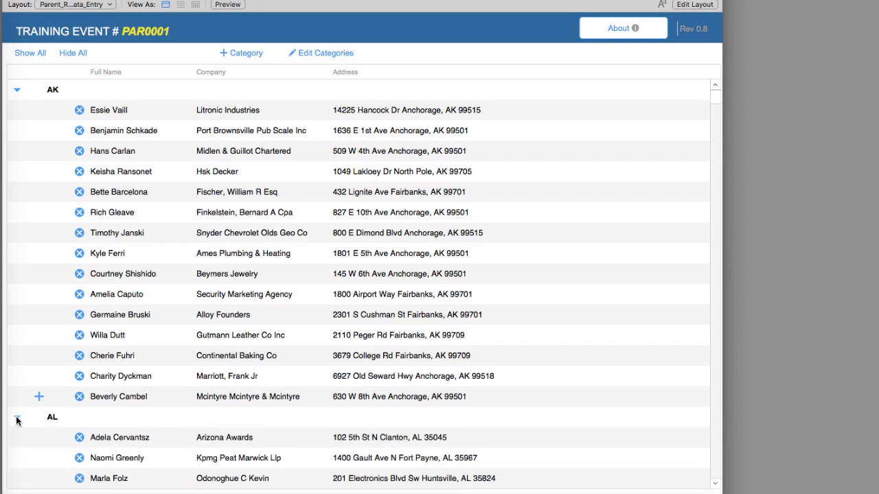
{"action": "left_click", "coordinate": [16, 418]}
{"action": "scroll", "coordinate": [75, 423], "scroll_direction": "down", "scroll_amount": 3}
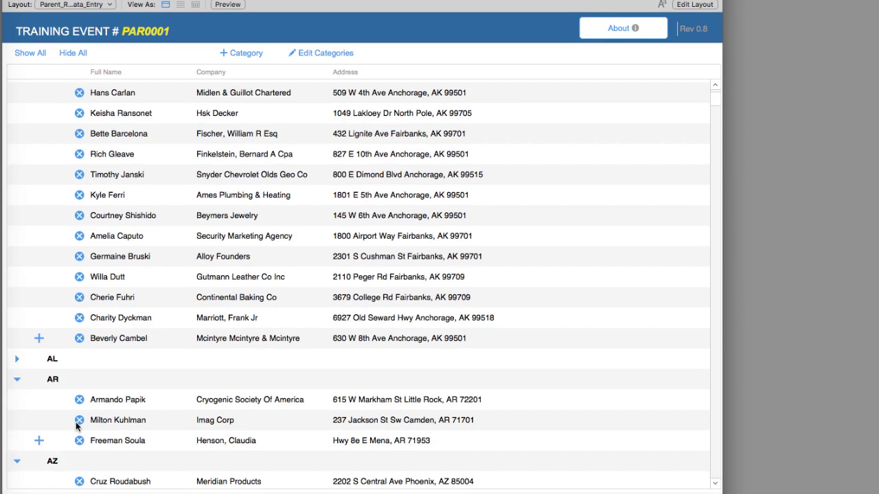
{"action": "left_click", "coordinate": [17, 381]}
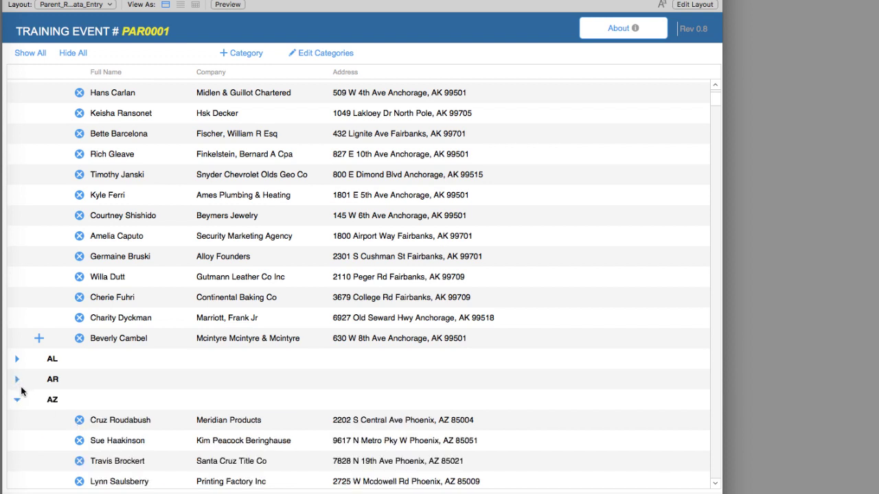
{"action": "left_click", "coordinate": [17, 380]}
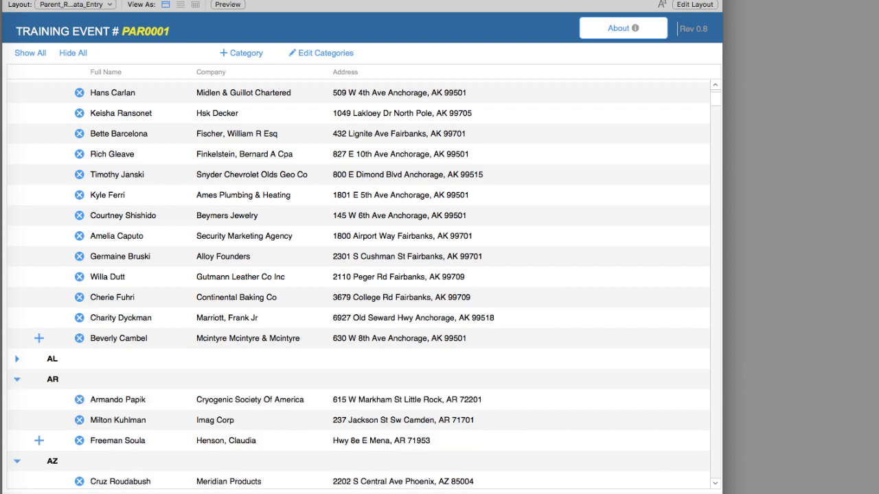
Step: Open the Hide/Show Categories script in Script Workspace and move it beside the layout
{"action": "key", "text": "super+shift+s"}
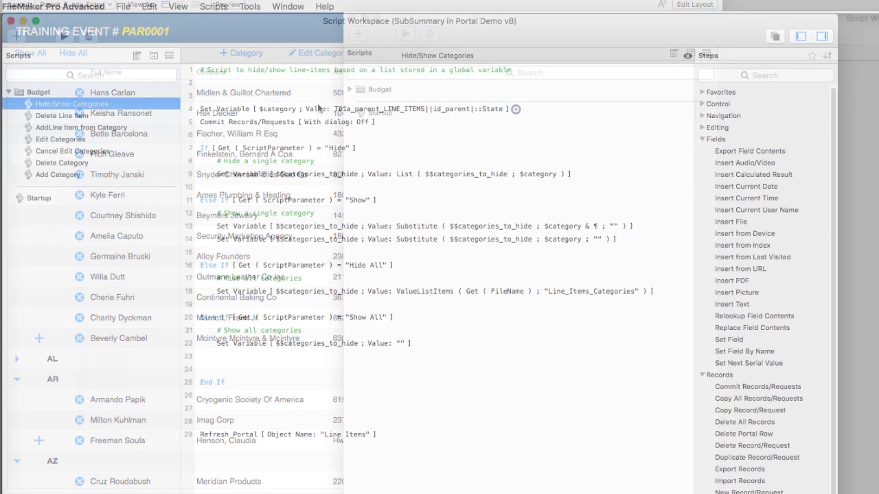
{"action": "left_click", "coordinate": [278, 111]}
{"action": "mouse_move", "coordinate": [536, 174]}
{"action": "left_click", "coordinate": [259, 176]}
{"action": "left_click_drag", "start_coordinate": [240, 41], "coordinate": [386, 42]}
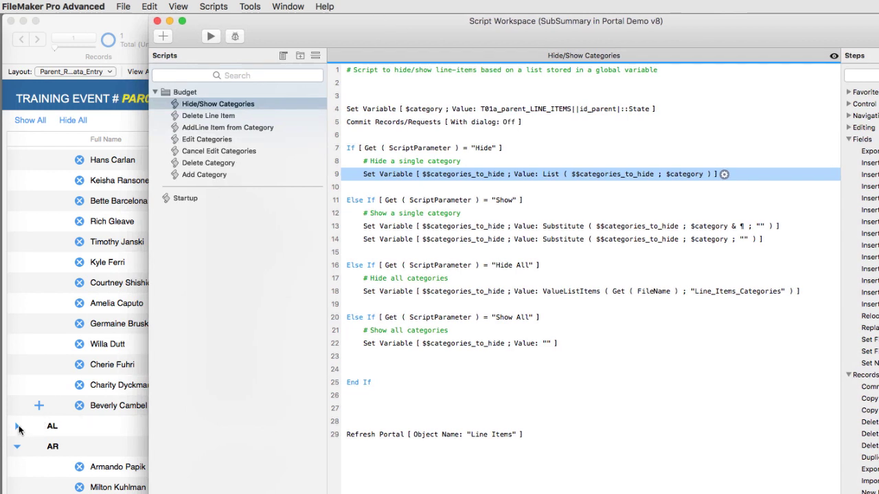
Step: Step through the script lines storing State, adding and removing hidden categories, and refreshing the portal
{"action": "left_click", "coordinate": [378, 109]}
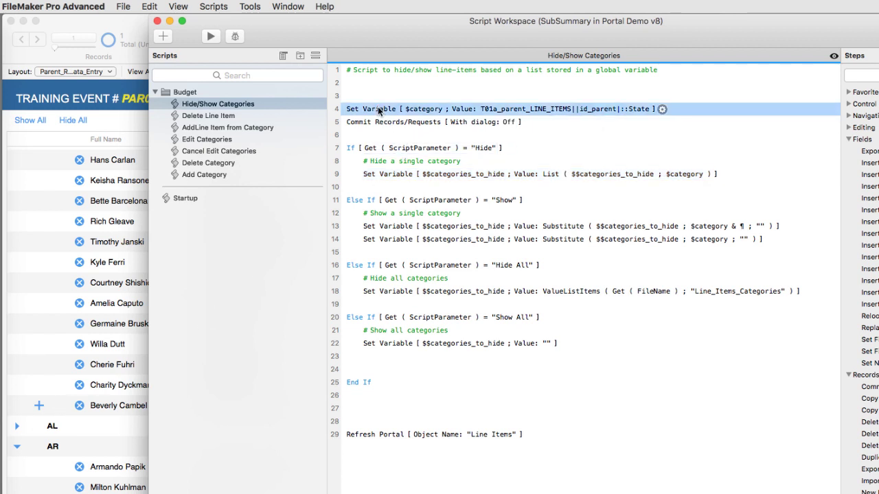
{"action": "left_click", "coordinate": [383, 175]}
{"action": "left_click", "coordinate": [380, 228]}
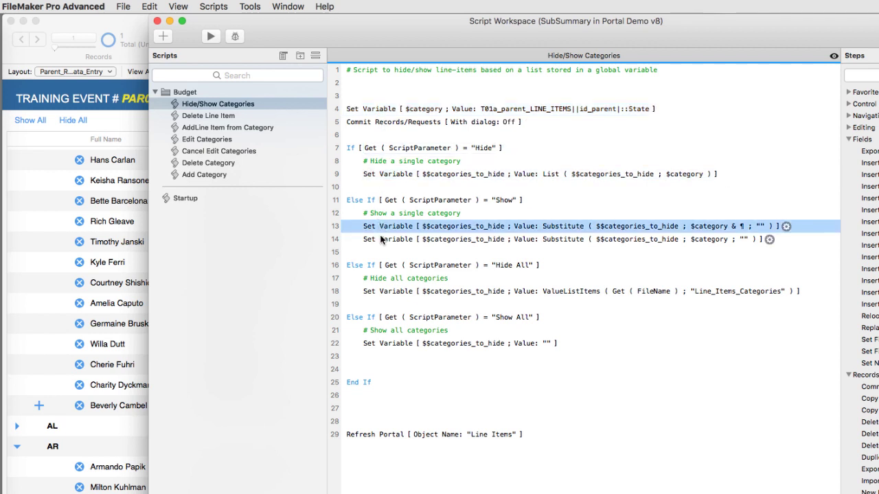
{"action": "left_click", "coordinate": [381, 240]}
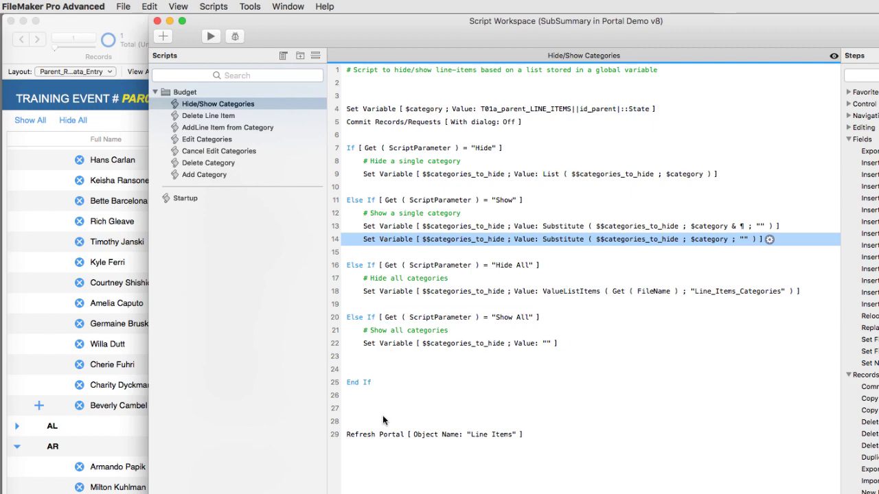
{"action": "left_click", "coordinate": [381, 435]}
Step: Open the portal filter and highlight its flag_header, PatternCount and State conditions
{"action": "left_click", "coordinate": [157, 21]}
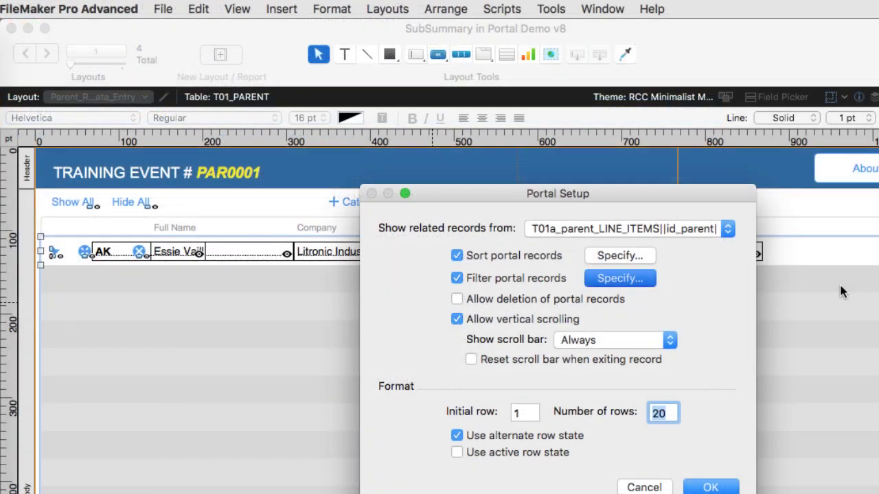
{"action": "left_click", "coordinate": [620, 279]}
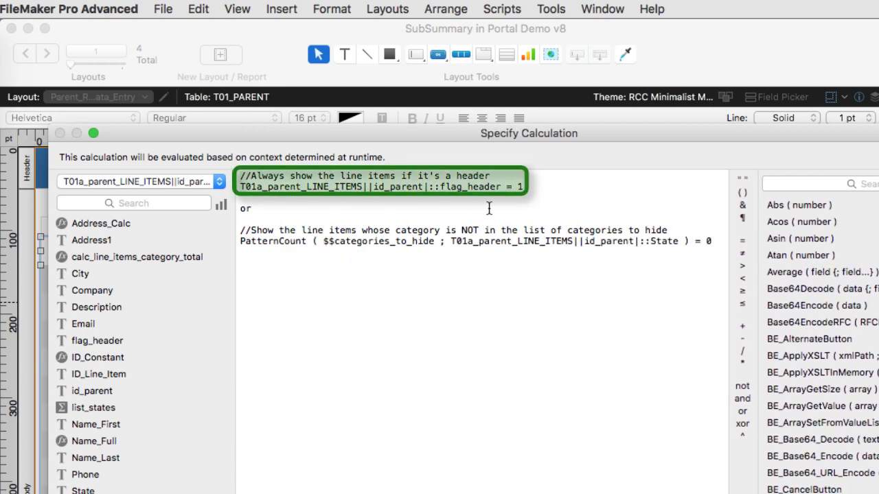
{"action": "left_click_drag", "start_coordinate": [524, 187], "coordinate": [220, 182]}
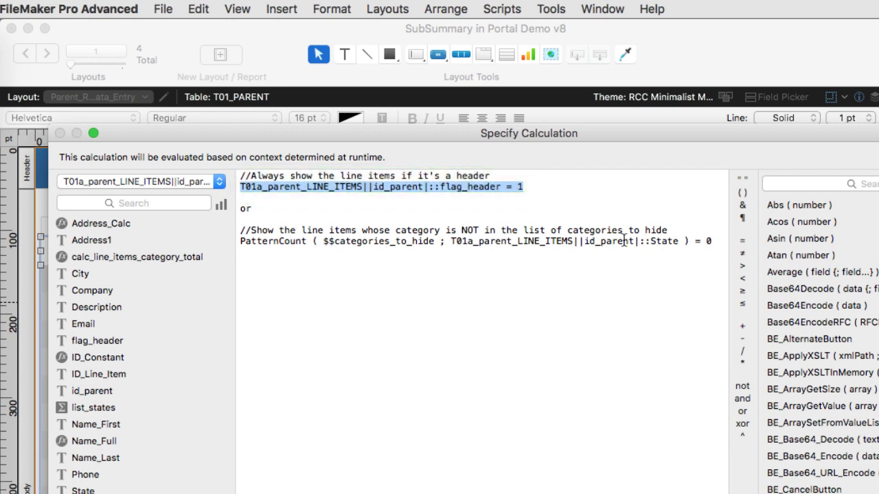
{"action": "left_click_drag", "start_coordinate": [714, 241], "coordinate": [239, 233]}
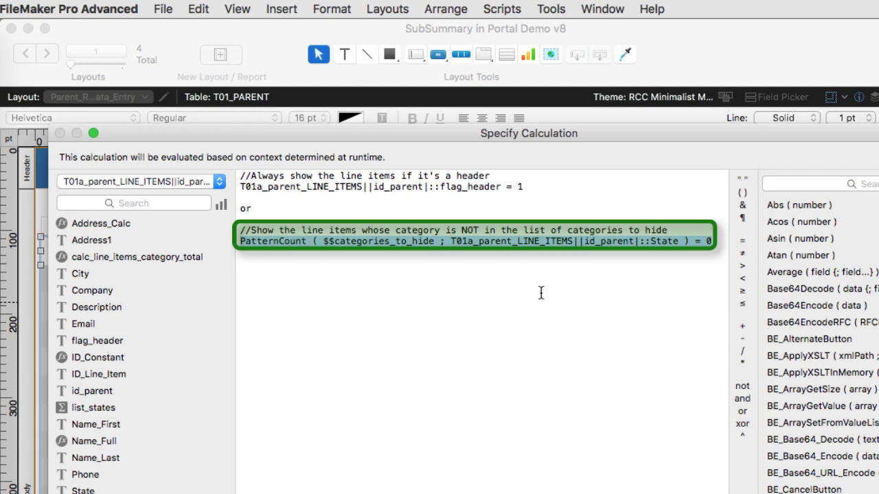
{"action": "left_click", "coordinate": [614, 386]}
{"action": "left_click_drag", "start_coordinate": [680, 241], "coordinate": [450, 241]}
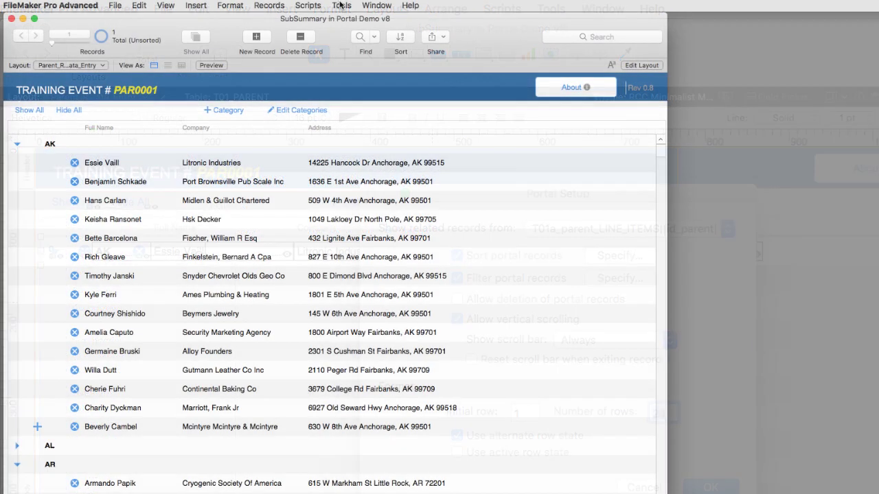
{"action": "left_click", "coordinate": [341, 6]}
Step: Open the Data Viewer beside the portal on its Watch tab
{"action": "left_click", "coordinate": [342, 41]}
{"action": "mouse_move", "coordinate": [743, 15]}
{"action": "left_mouse_down"}
{"action": "mouse_move", "coordinate": [569, 15]}
{"action": "mouse_move", "coordinate": [511, 27]}
{"action": "left_mouse_up"}
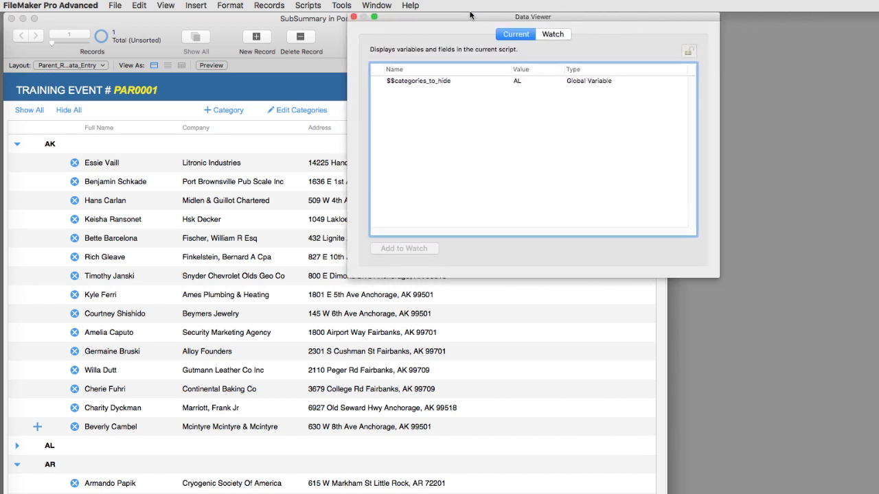
{"action": "left_click", "coordinate": [550, 35]}
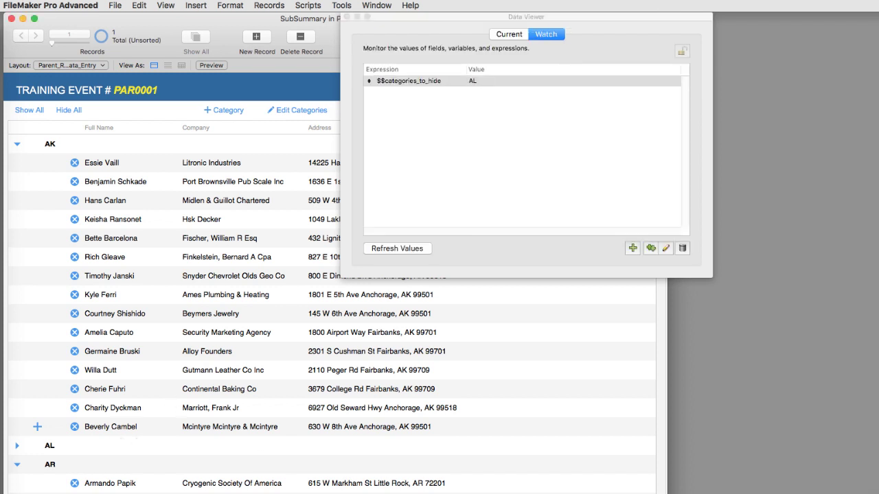
Step: Toggle the AR, AL and AK groups while watching $$categories_to_hide update
{"action": "left_click", "coordinate": [17, 466]}
{"action": "left_click", "coordinate": [17, 467]}
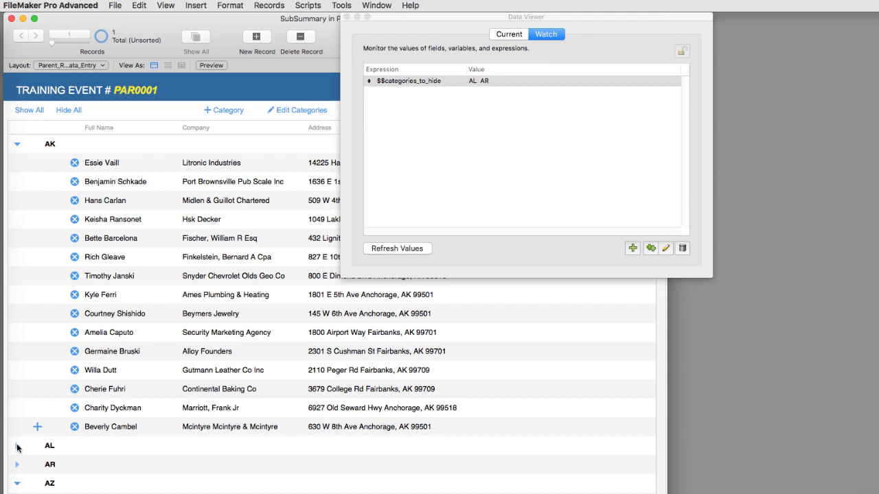
{"action": "left_click", "coordinate": [17, 446]}
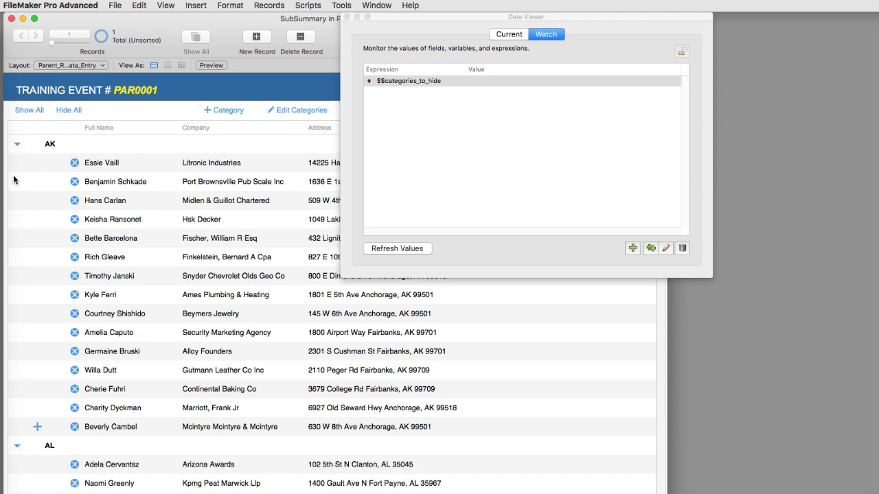
{"action": "left_click", "coordinate": [17, 144]}
{"action": "left_click", "coordinate": [29, 110]}
Step: Collapse all state groups with Hide All, then expand only the AR group
{"action": "left_click", "coordinate": [69, 111]}
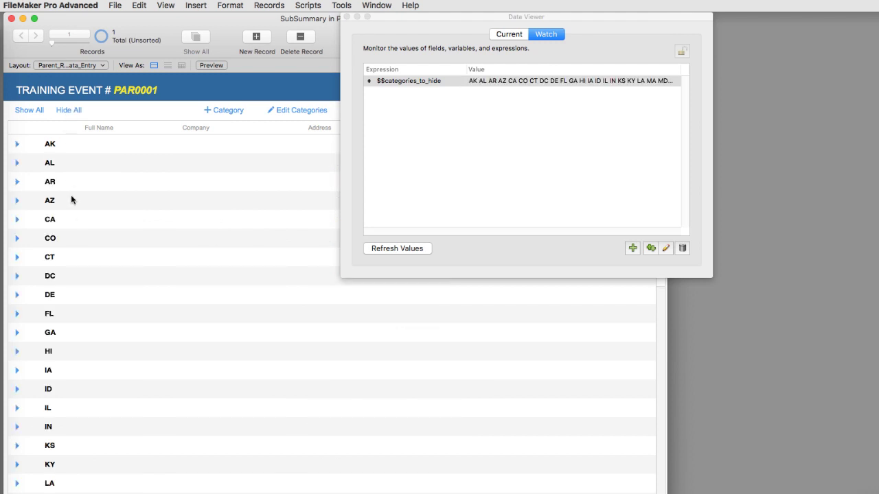
{"action": "left_click", "coordinate": [43, 187]}
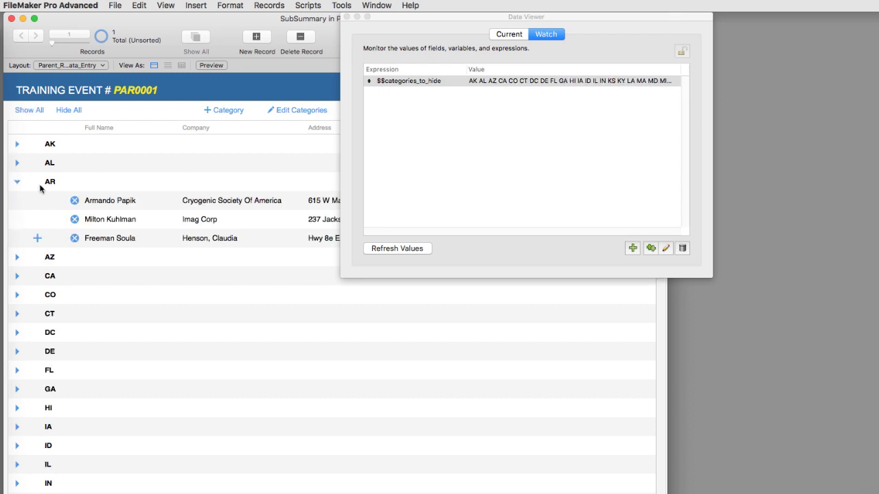